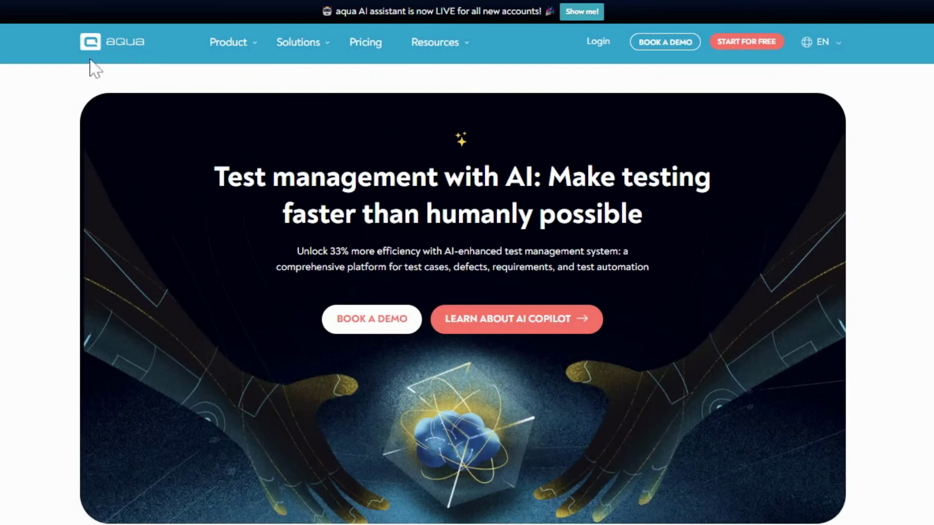
Step: Review the aqua homepage's testing features and the AI Copilot page for its requirement and test case capabilities
scroll(68, 335, "down", 15)
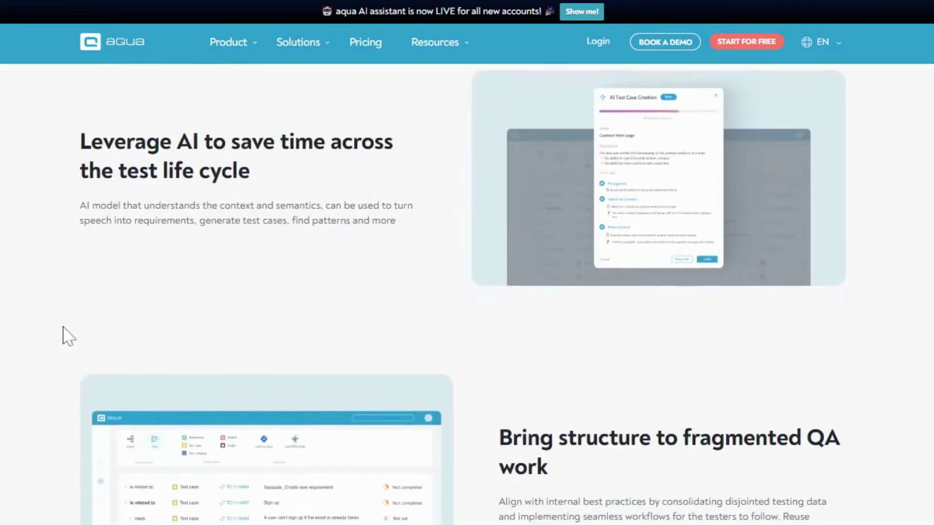
scroll(68, 335, "down", 15)
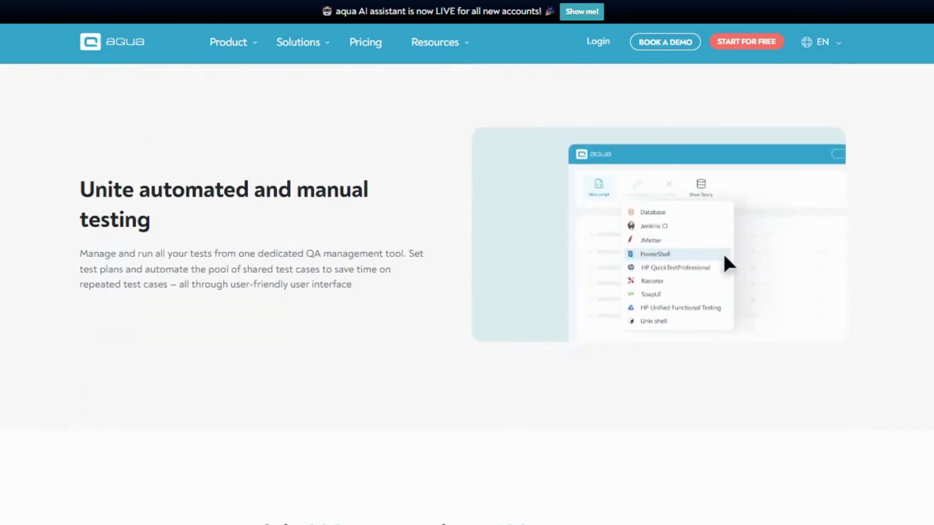
mouse_move(229, 59)
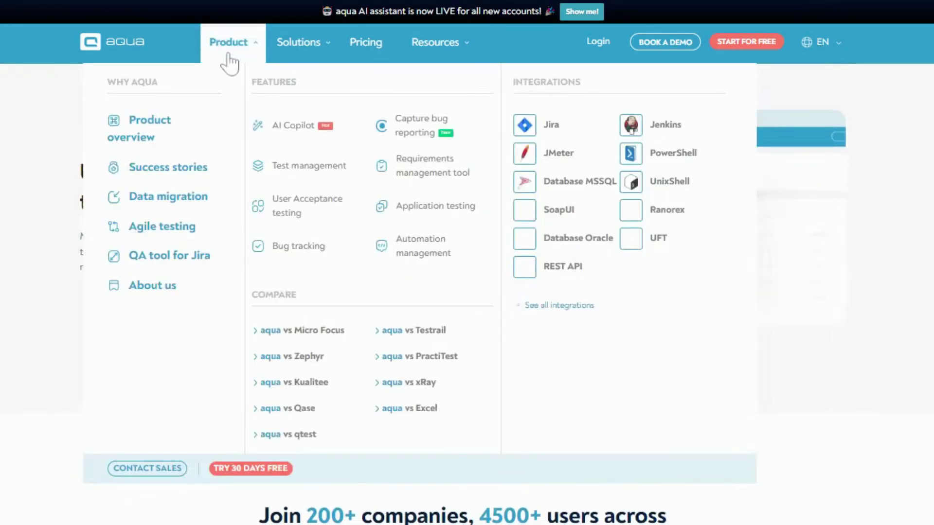
left_click(282, 125)
scroll(99, 421, "down", 20)
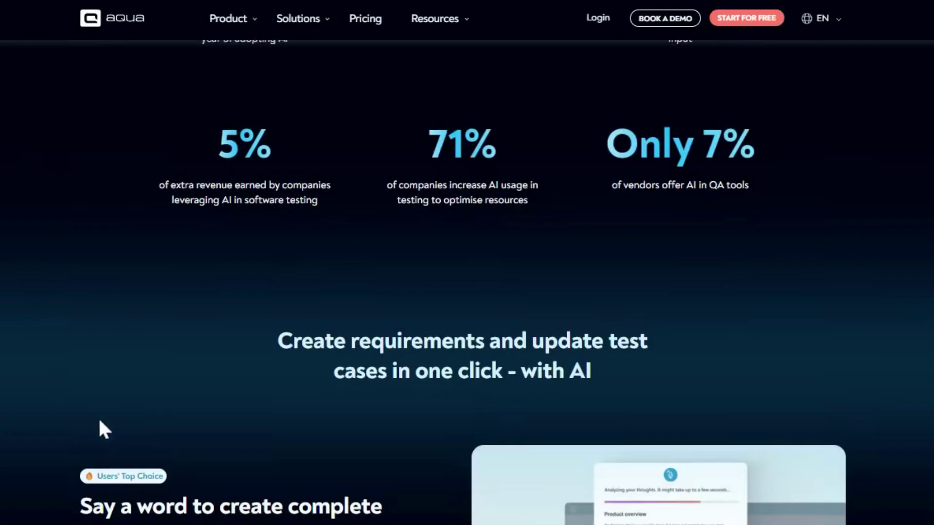
scroll(462, 280, "down", 15)
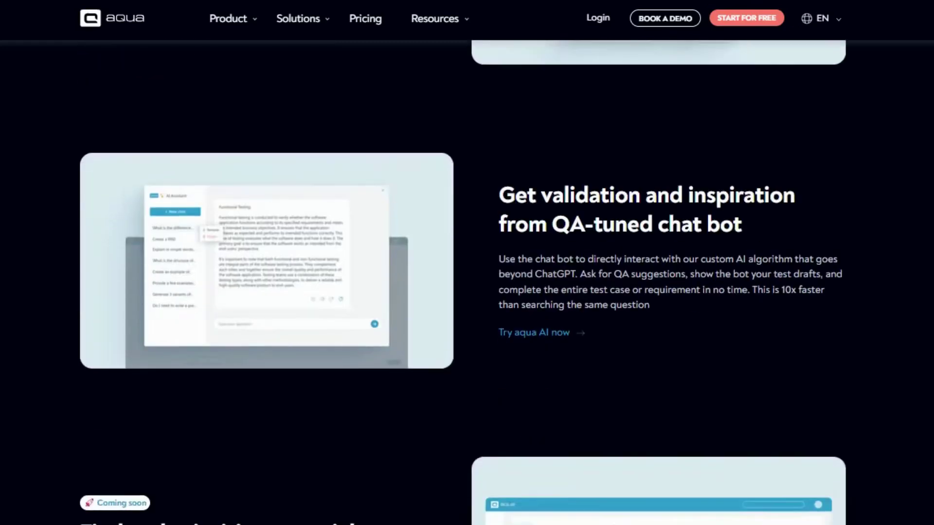
scroll(462, 281, "down", 2)
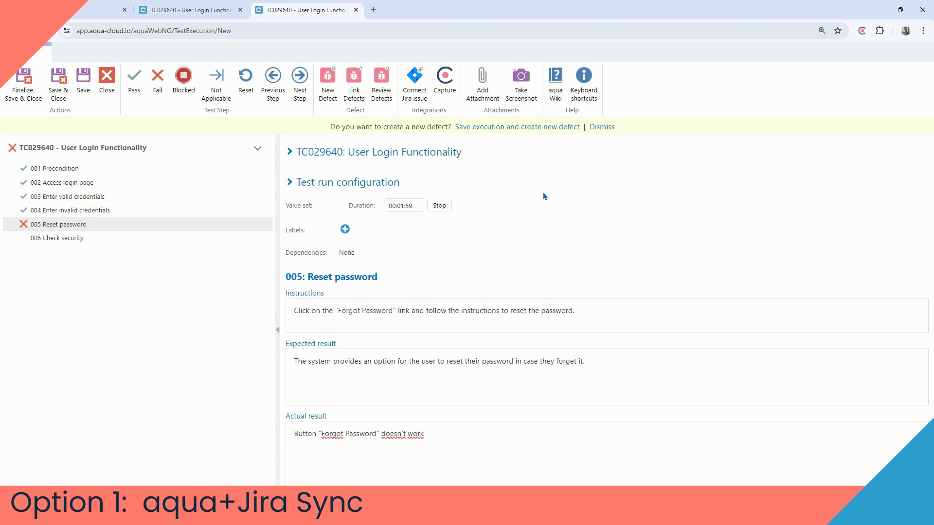
Step: Save the execution with a new defect for the failed Reset password step, titled with its actual result: Button "Forgot Password" doesn't work
left_click(533, 127)
left_click(438, 317)
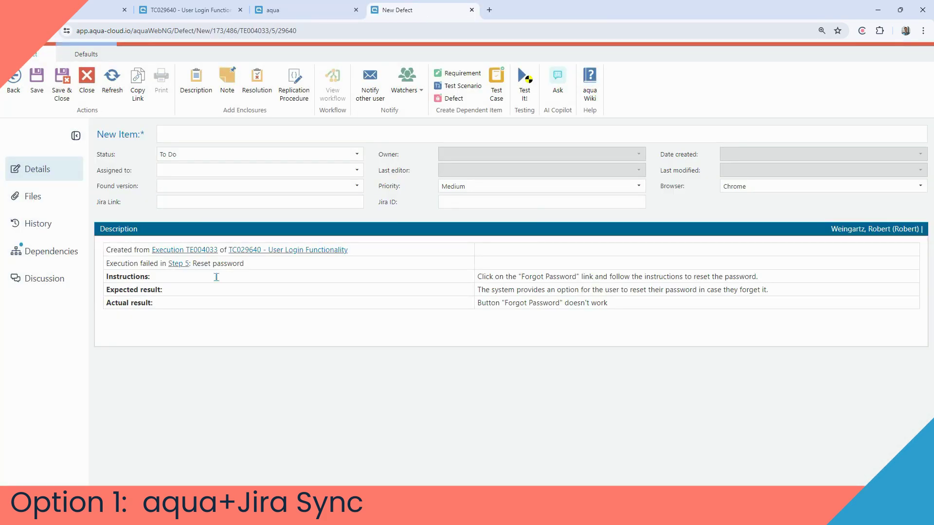
left_click_drag(608, 303, 476, 304)
key("ctrl+c")
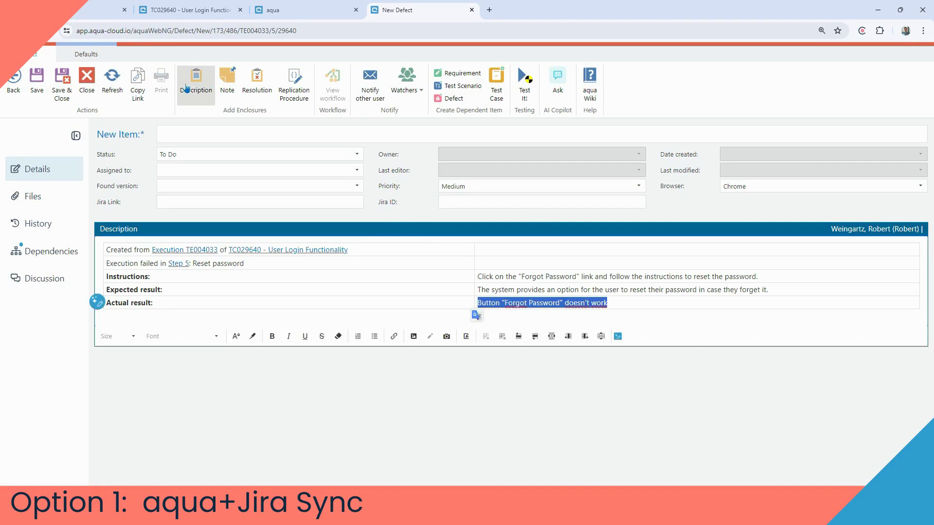
left_click(291, 135)
key("ctrl+v")
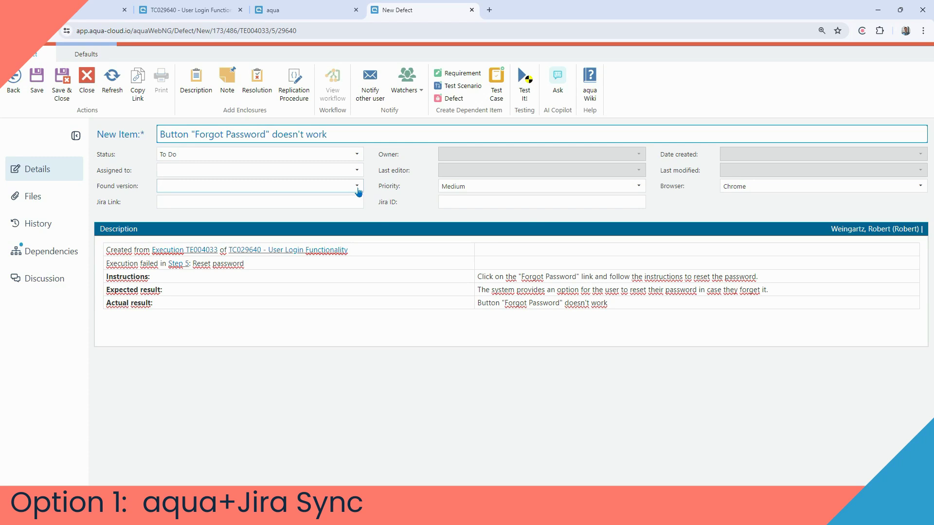
Step: Set the new defect's found version to 24.33.0.0 and save the defect
left_click(257, 186)
left_click(257, 204)
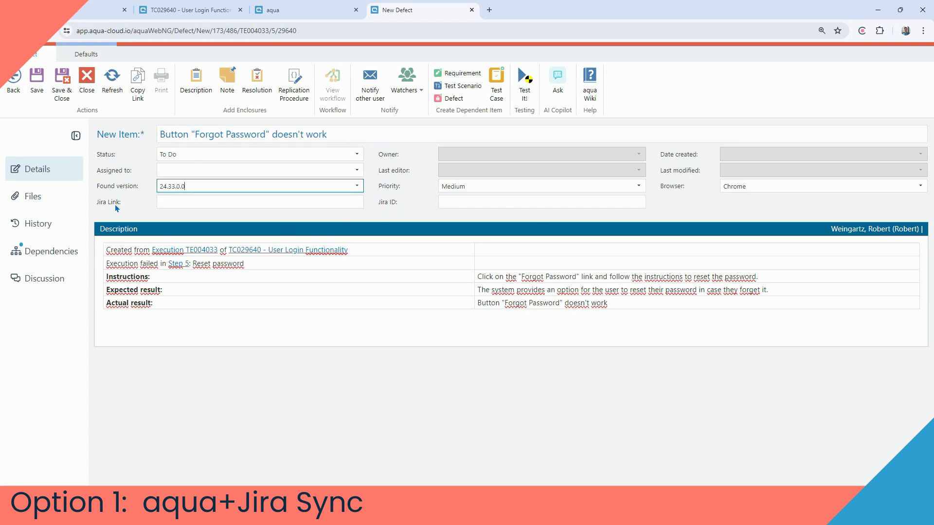
key("ctrl+s")
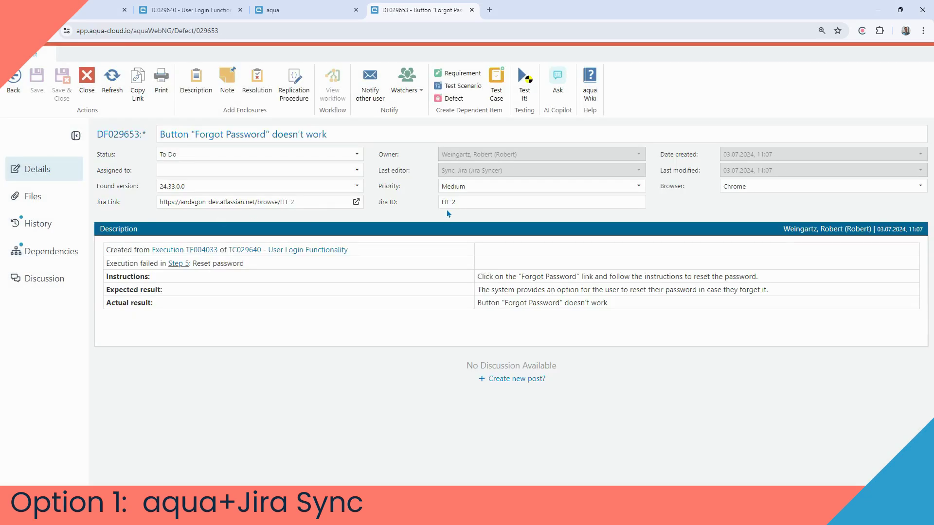
Step: Open the Jira issue linked to the defect and set its priority to High
left_click(356, 202)
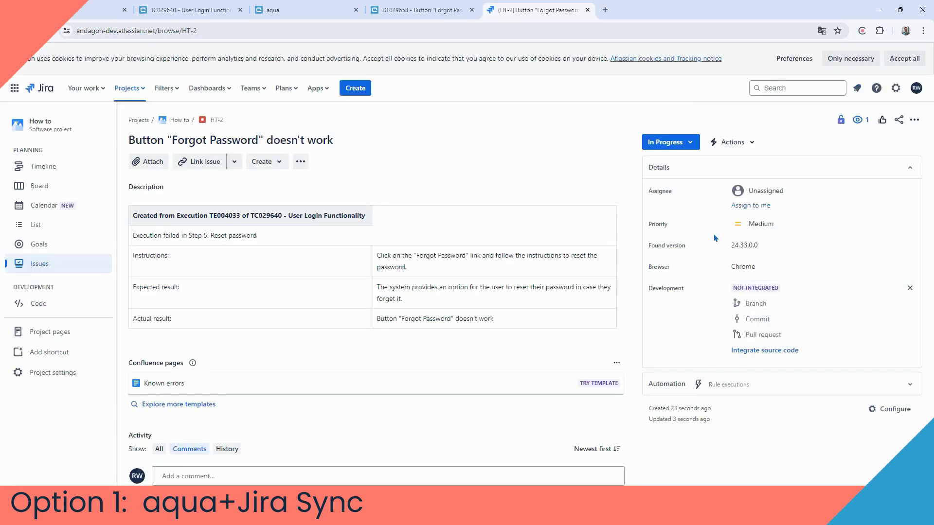
left_click(753, 224)
left_click(746, 261)
Step: Return to the aqua defect and refresh it to load the changes synchronized from Jira
left_click(422, 9)
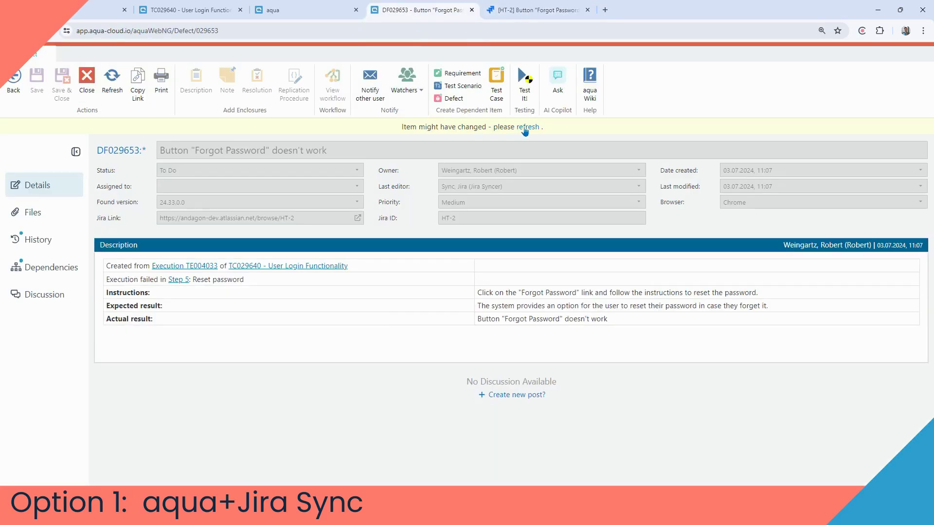
left_click(519, 129)
key("F5")
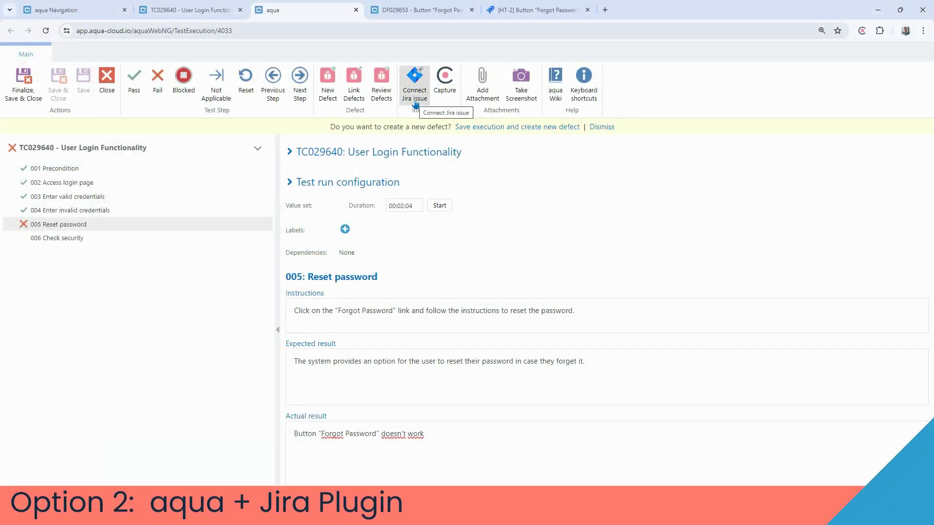
Step: Start a new Jira issue from the test execution, using project How to (HT) and issue type Bug
left_click(416, 102)
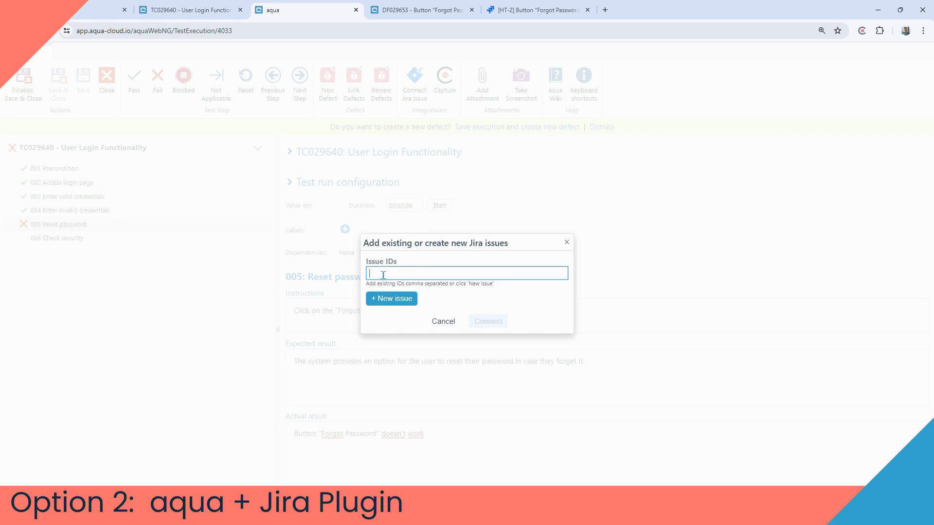
left_click(384, 304)
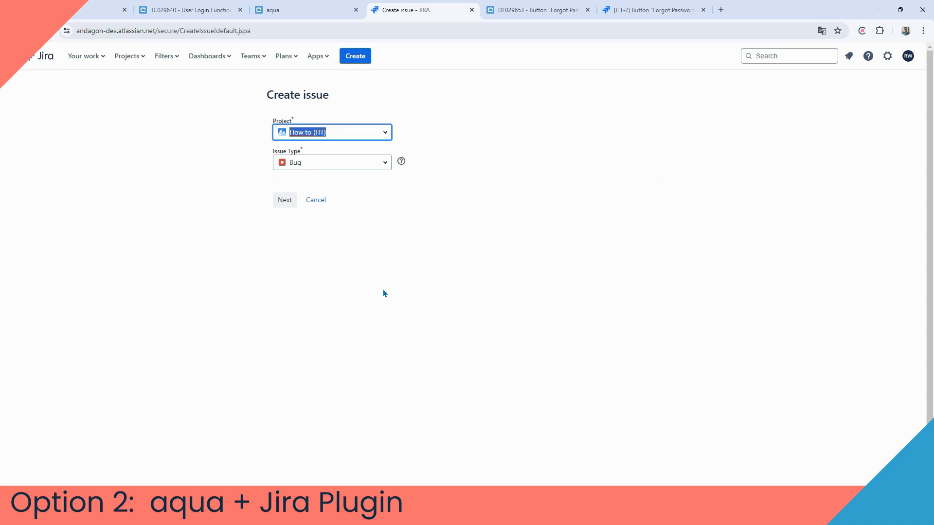
left_click(651, 10)
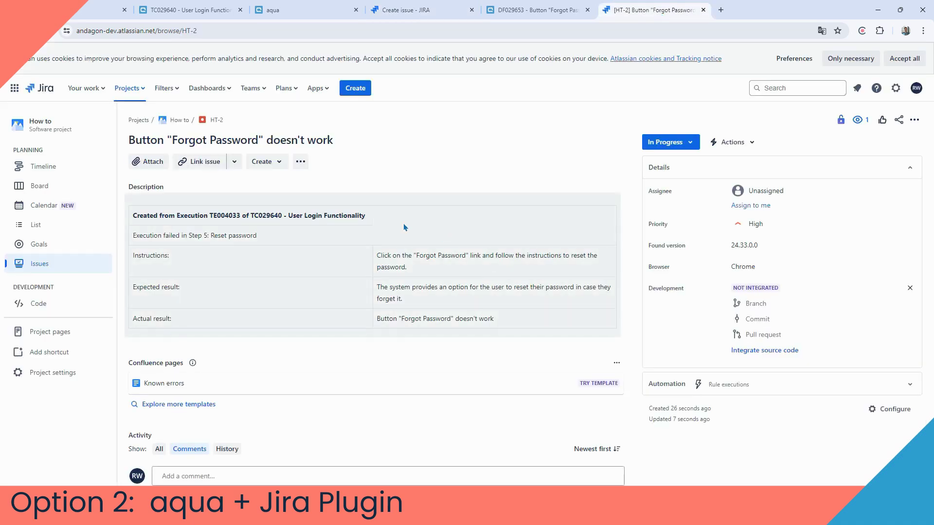
left_click(423, 10)
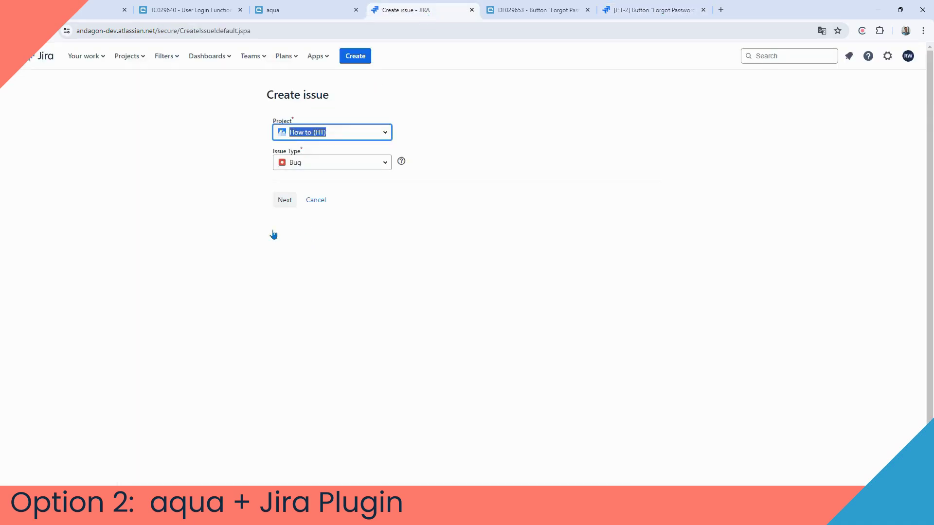
left_click(285, 200)
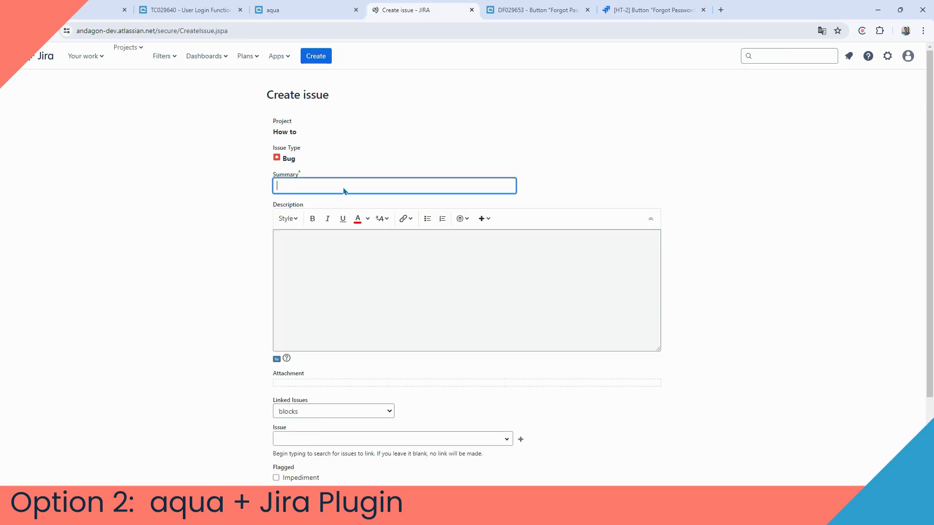
Step: Enter the bug summary Button "Forgot Password" doesn't work and create the Jira issue
key("ctrl+v")
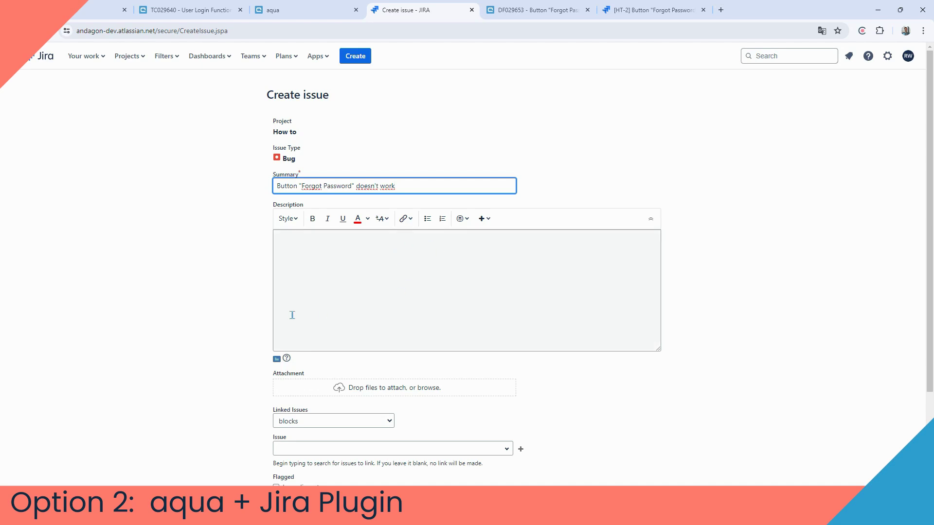
scroll(258, 292, "down", 3)
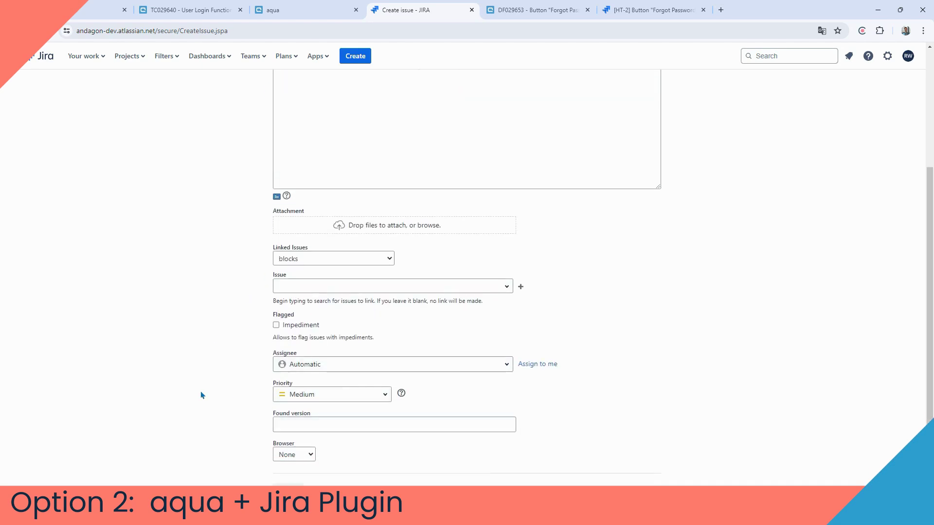
key("Return")
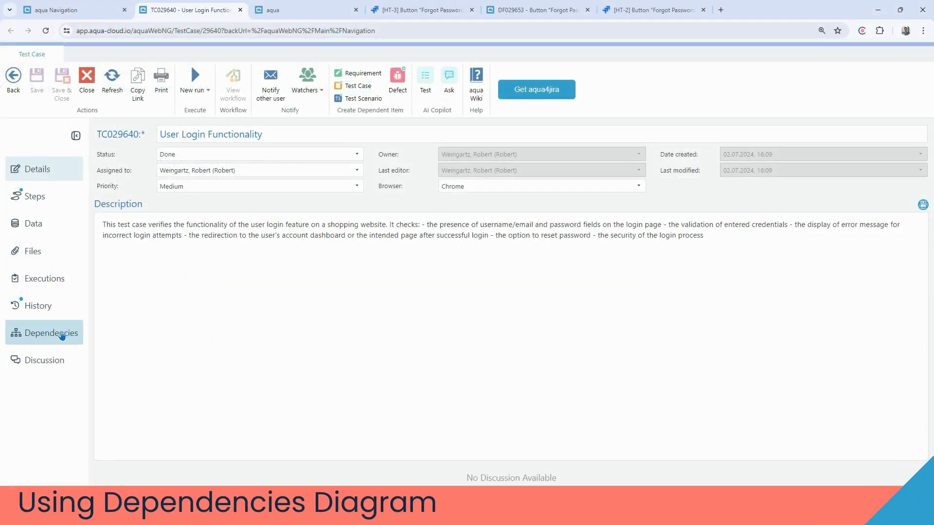
Step: Connect Jira issue HT-3 to the User Login Functionality test case in its dependencies diagram
left_click(65, 334)
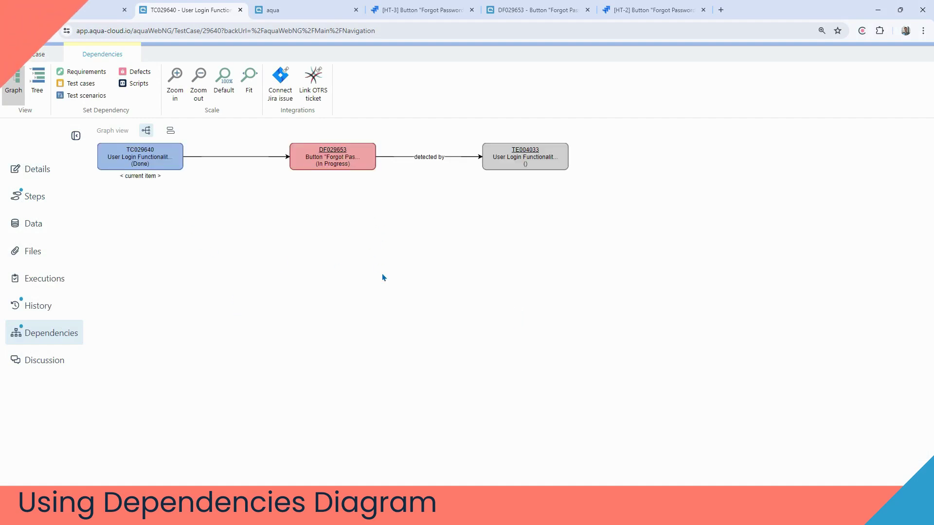
left_click(280, 86)
type("HT-3")
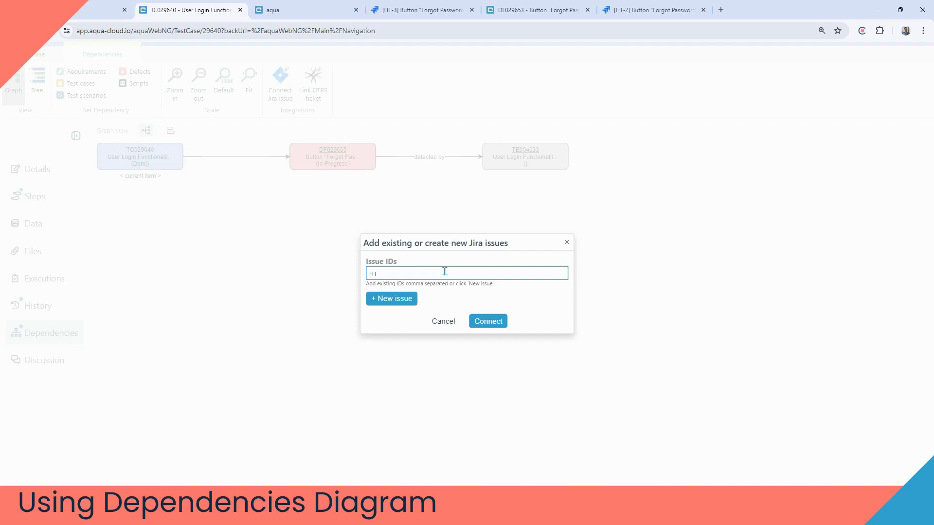
left_click(488, 321)
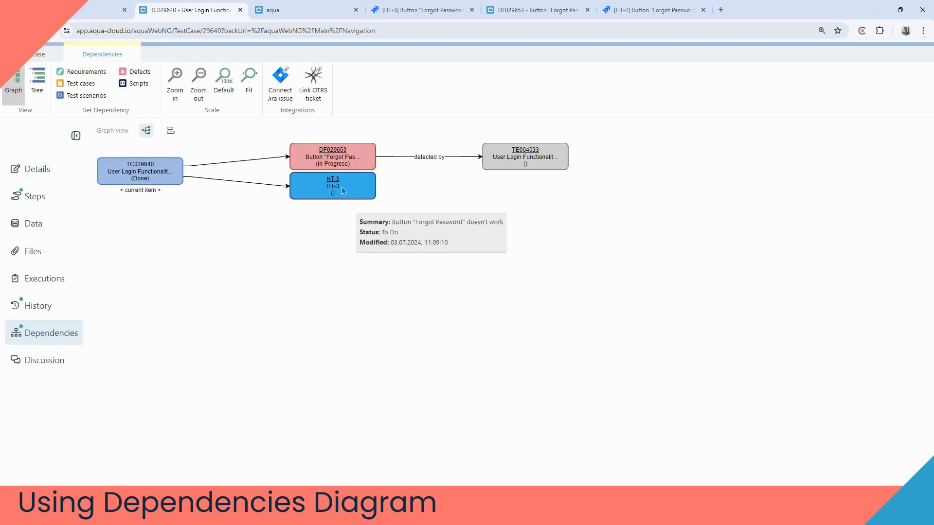
left_click(341, 186)
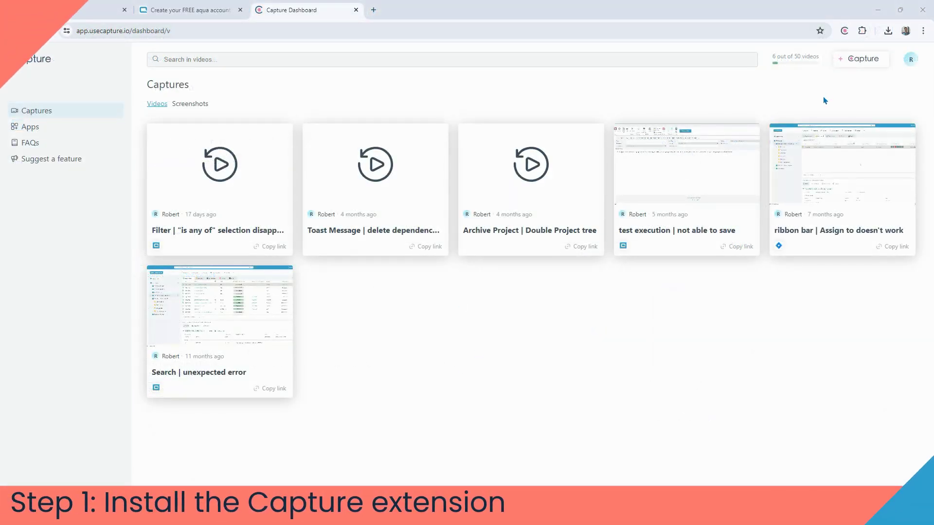
Step: On the Capture dashboard, open the Capture browser extension and examine its video, screenshot and replay options
left_click(844, 31)
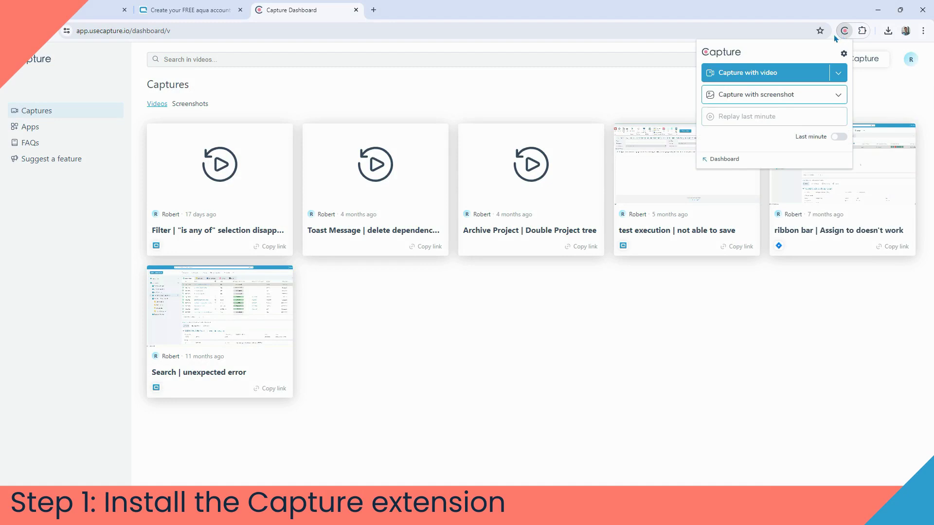
left_click(658, 100)
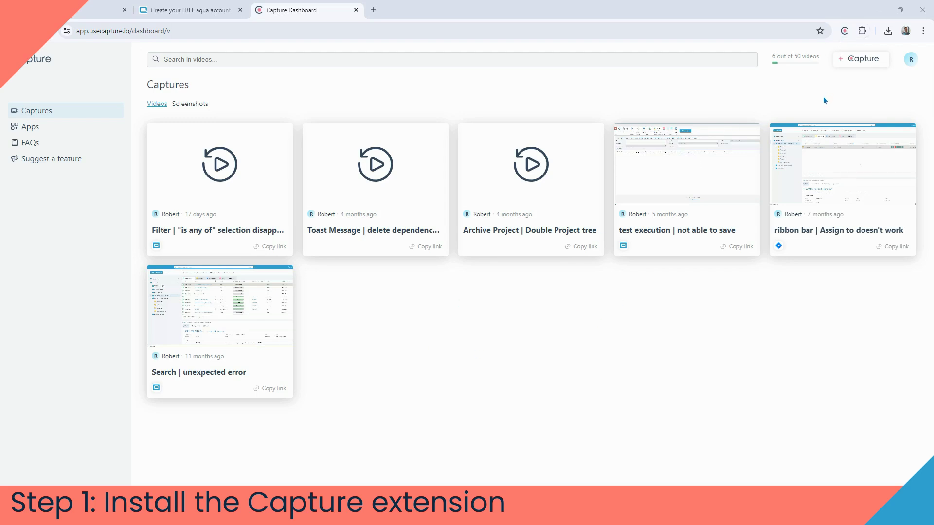
left_click(844, 30)
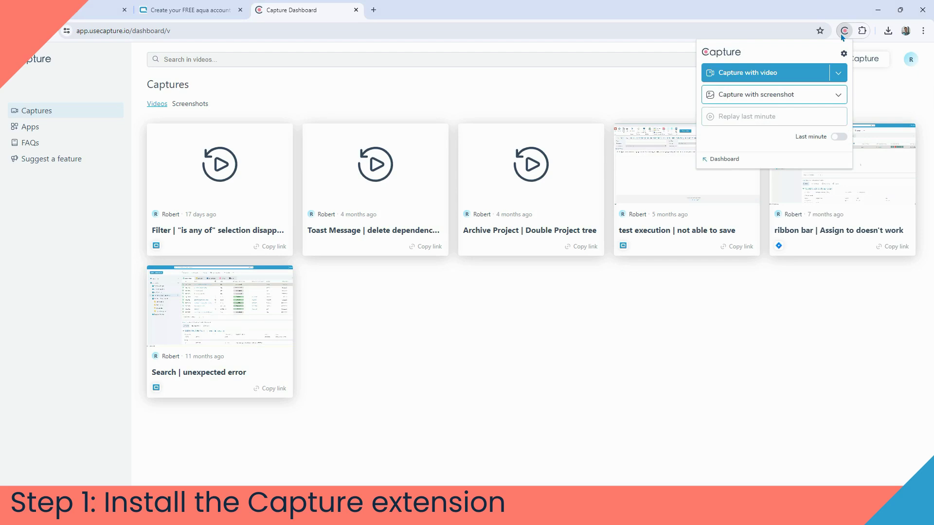
left_click(658, 99)
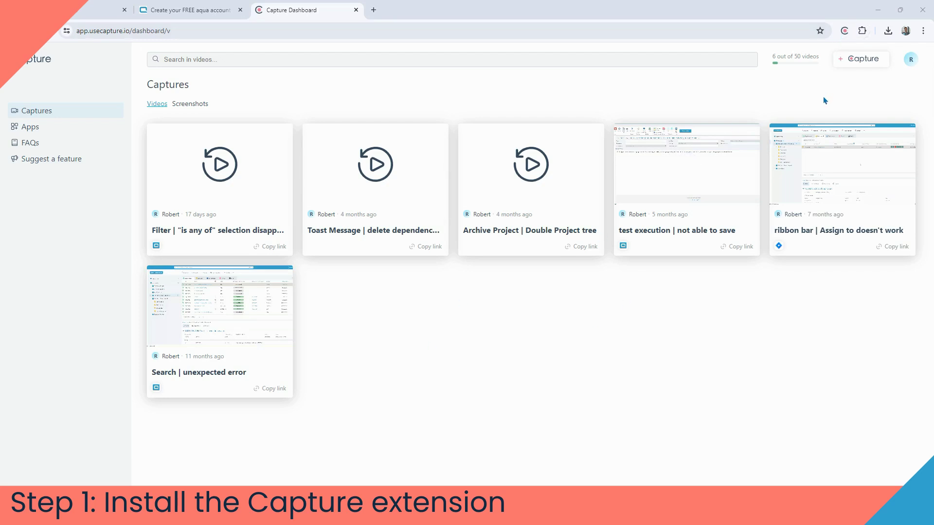
left_click(845, 31)
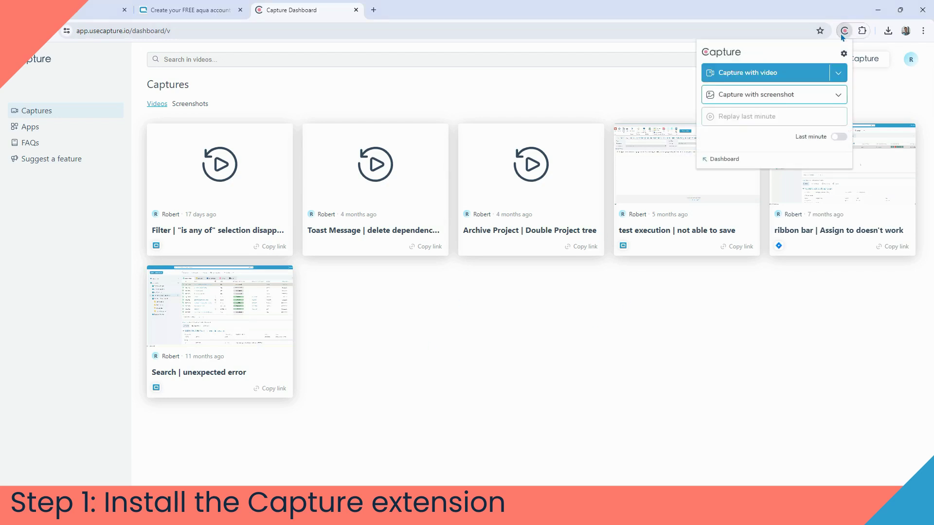
left_click(658, 99)
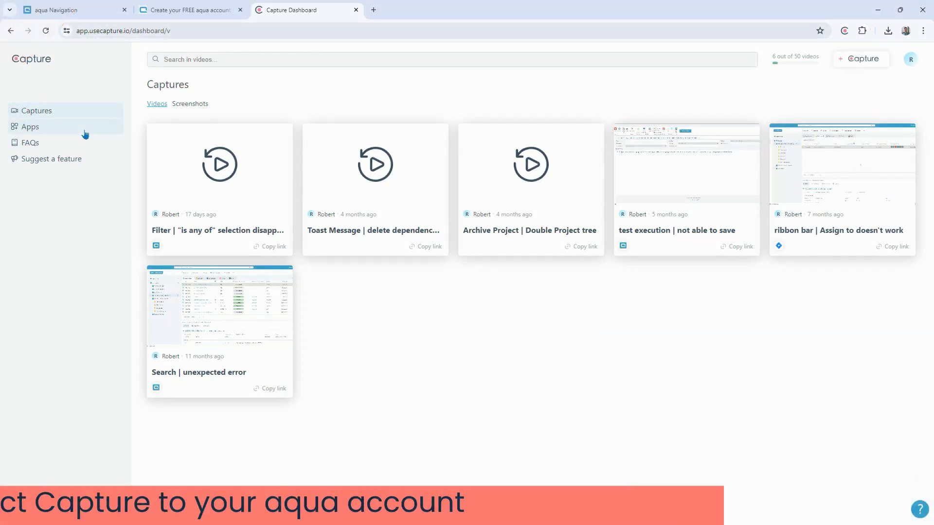
Step: Connect Capture to both aqua and Jira, signing in to the Atlassian account and accepting the access request for Jira
left_click(84, 134)
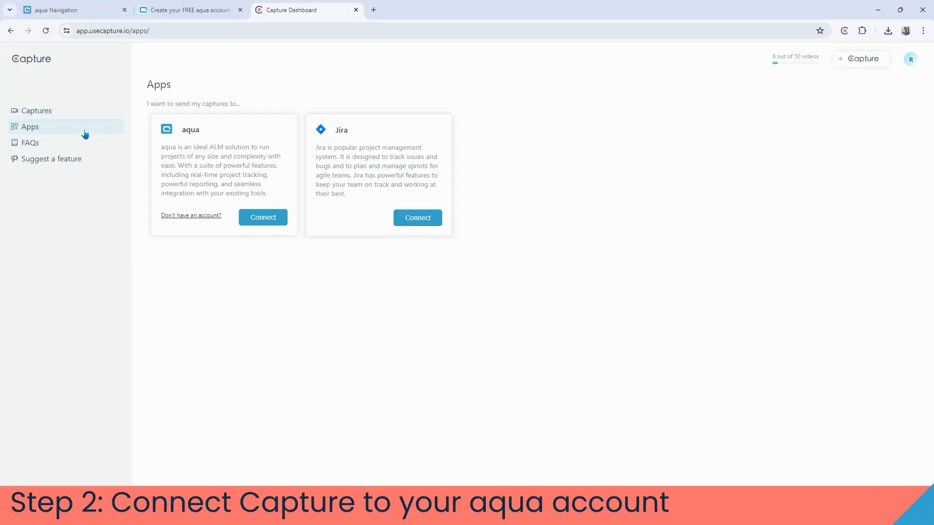
left_click(249, 219)
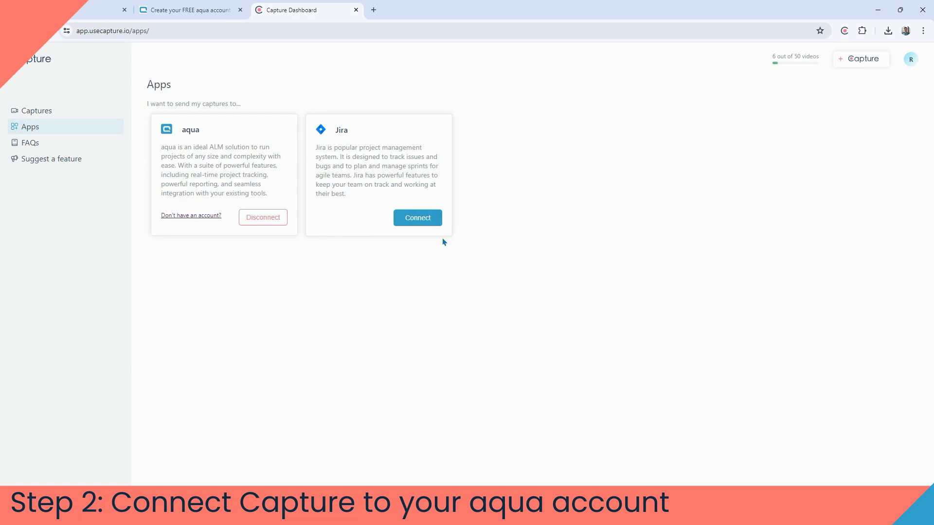
left_click(428, 220)
left_click(467, 200)
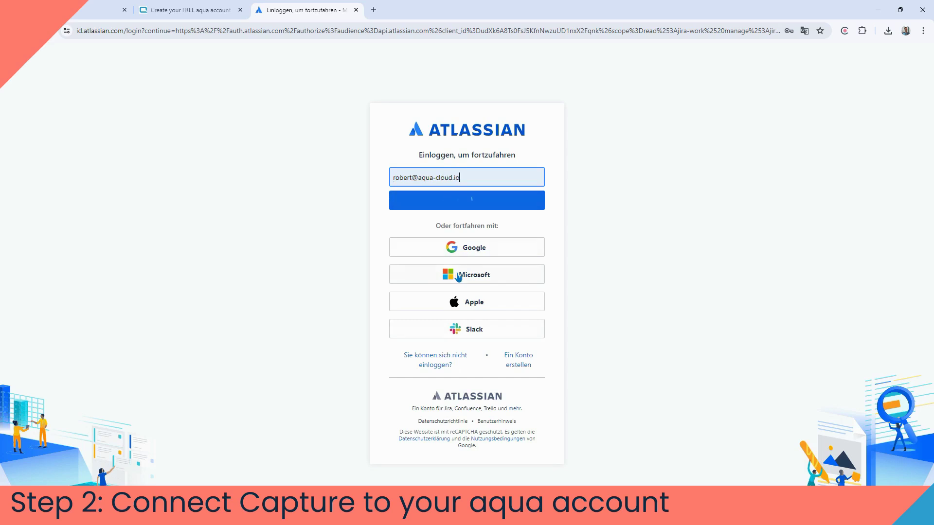
left_click(459, 226)
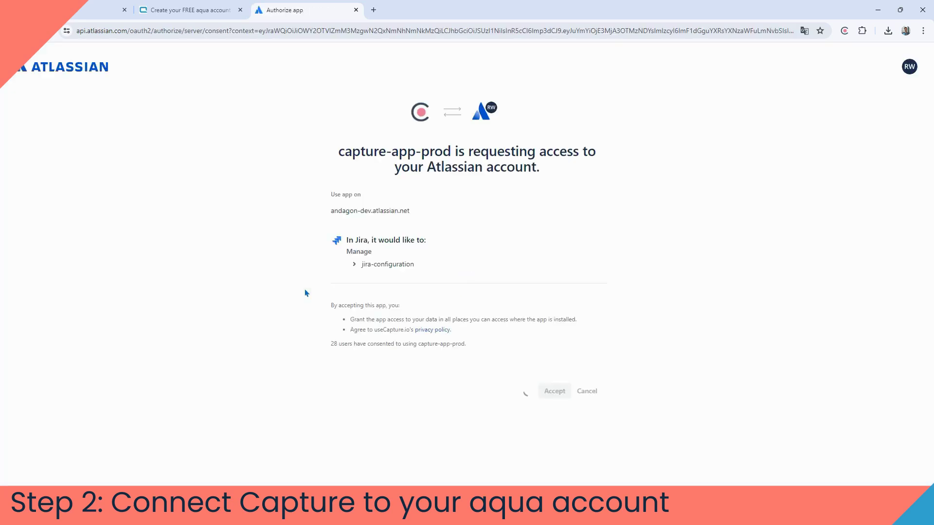
left_click(555, 393)
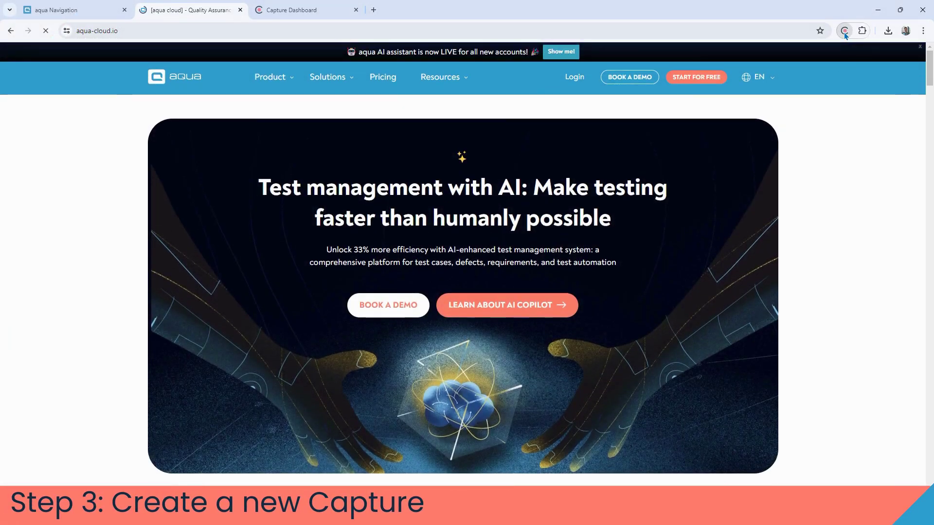
Step: Record a Capture video of the aqua free-account form, entering the first name and trying the last name field, and stop the recording
left_click(844, 30)
left_click(779, 71)
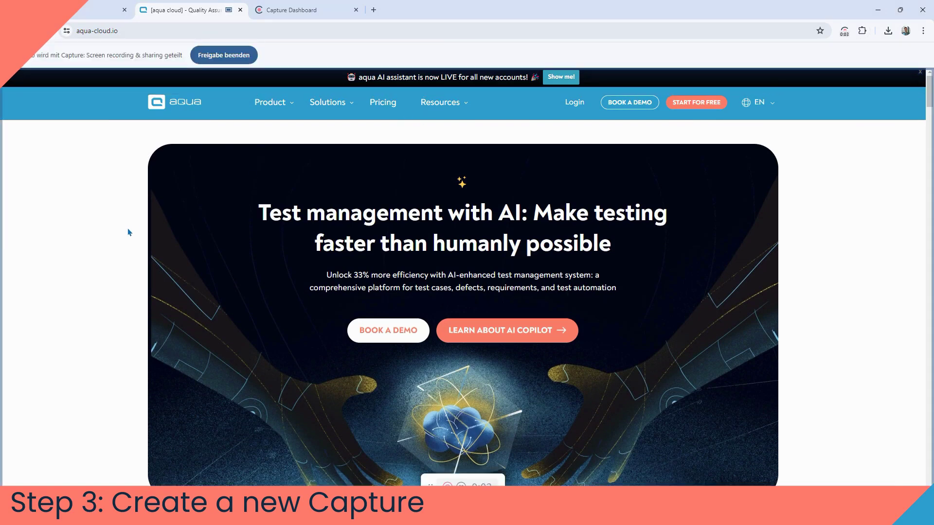
left_click(700, 103)
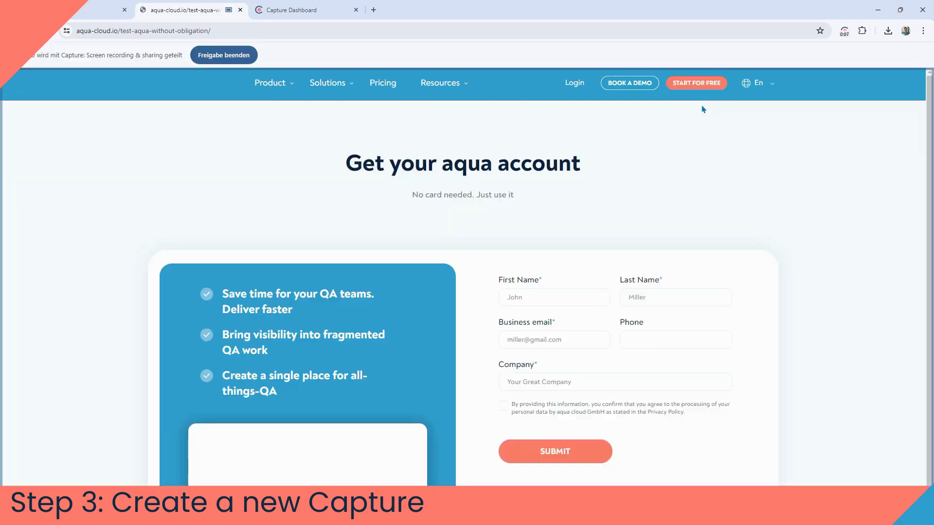
left_click(529, 299)
type("Robert")
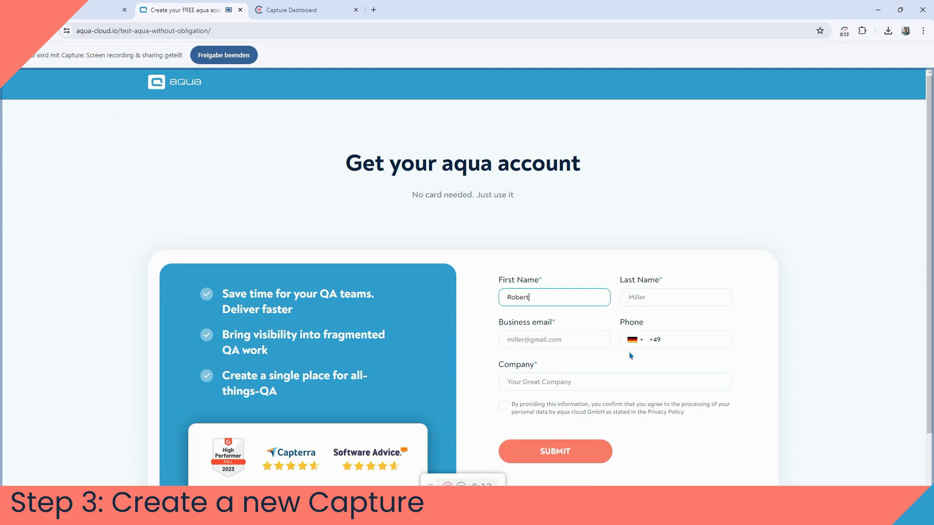
left_click(653, 298)
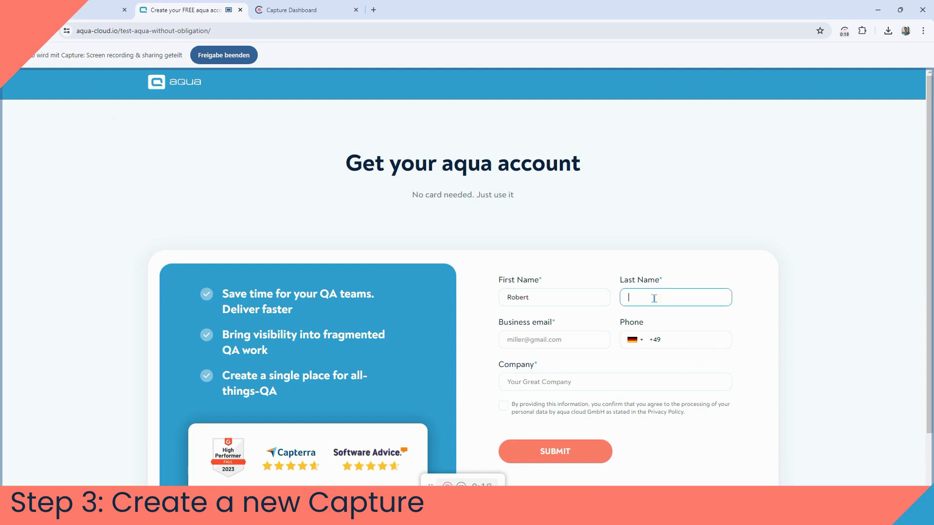
left_click(447, 485)
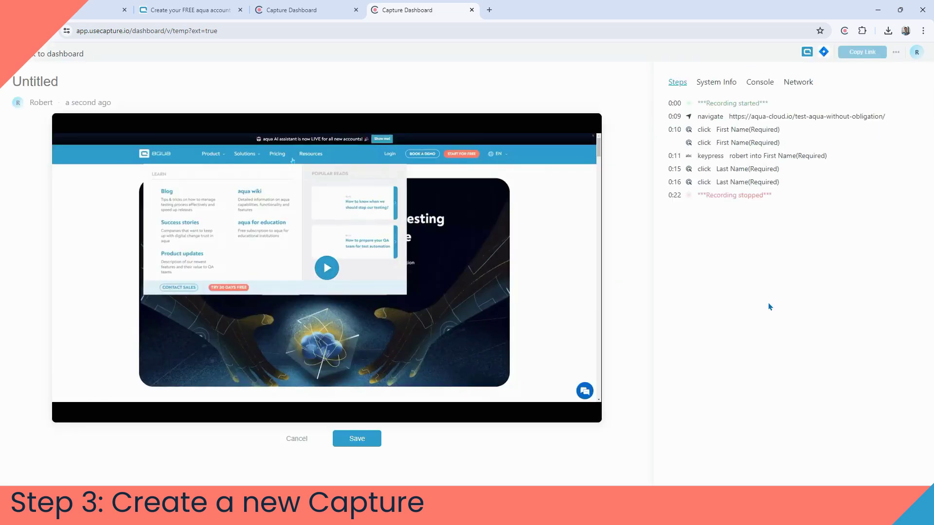
Step: Check the recording's system info, console and network details, and save it with the title "not possible to enter last name"
left_click(715, 83)
left_click(759, 82)
left_click(798, 83)
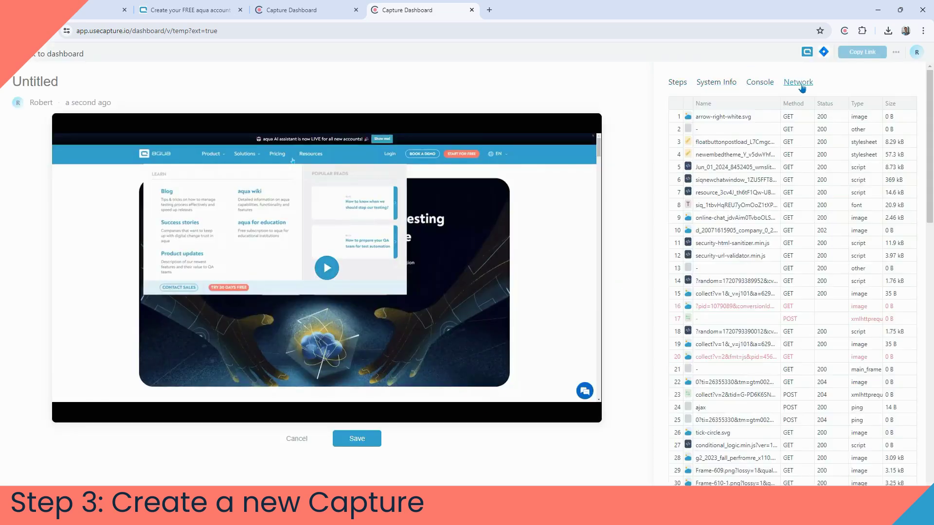
left_click(131, 82)
type("not possible to enter last name")
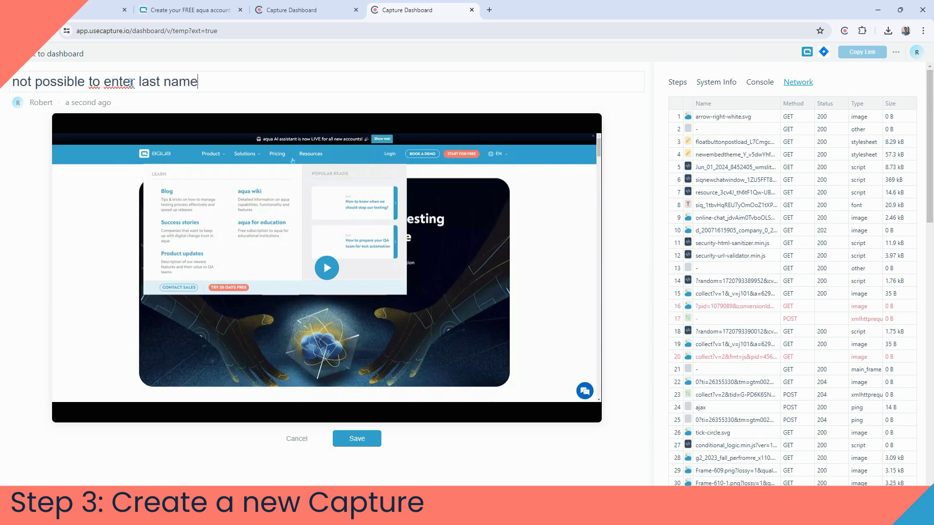
left_click(348, 436)
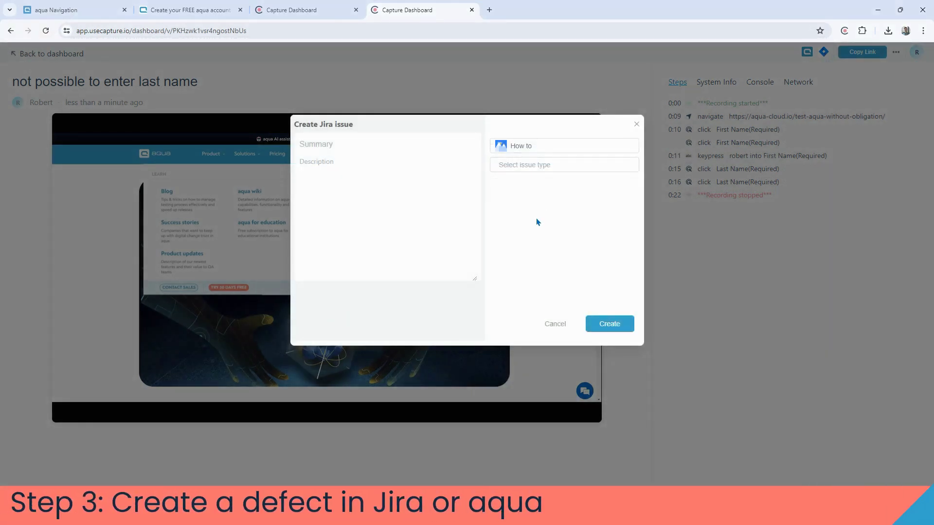
Step: Create a Jira issue from the capture in project How to, type Bug, with the summary "not possible to enter last name"
left_click(362, 145)
type("not p")
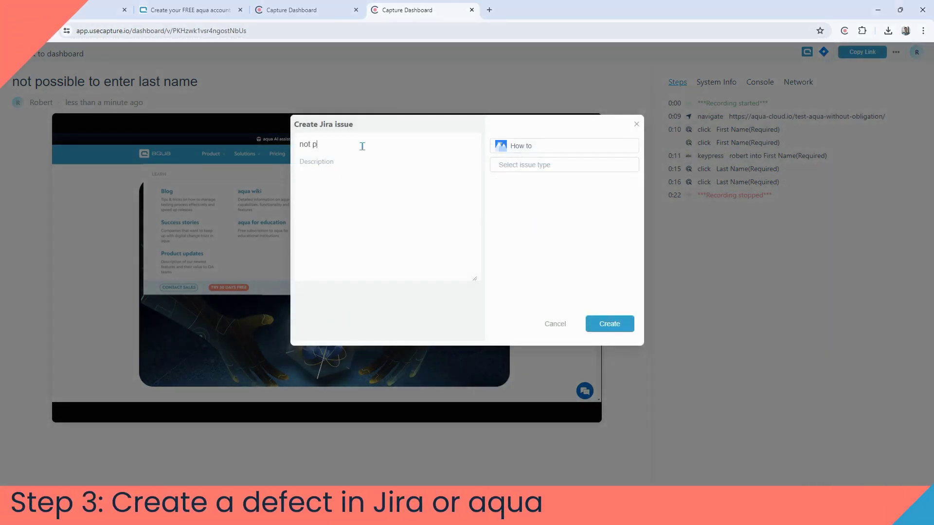
type("ossible to anter last name")
left_click(530, 165)
left_click(559, 191)
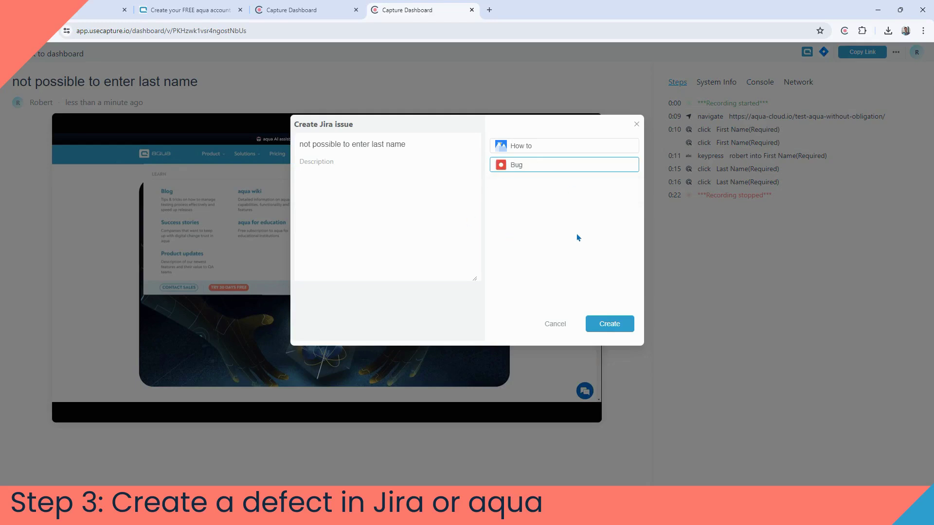
left_click(609, 324)
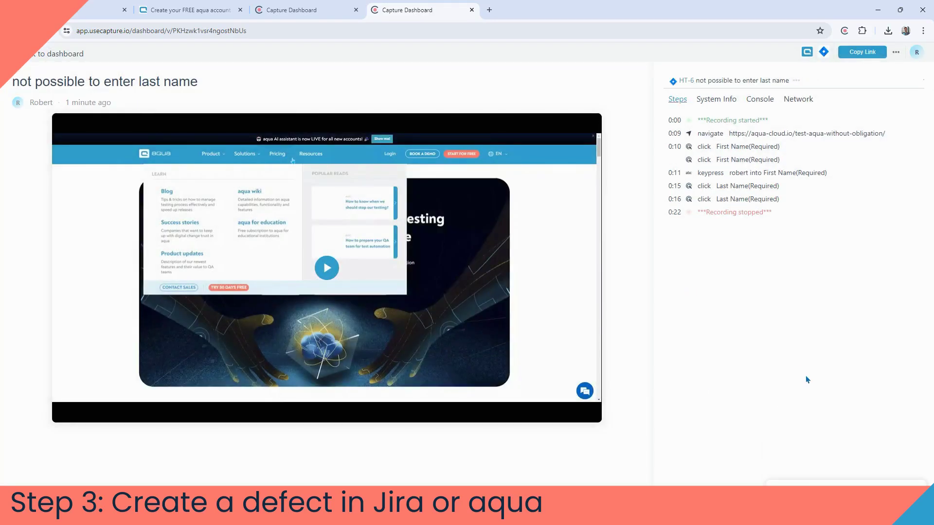
Step: Open the Jira issue linked to the capture and examine its description and video attachment
left_click(686, 82)
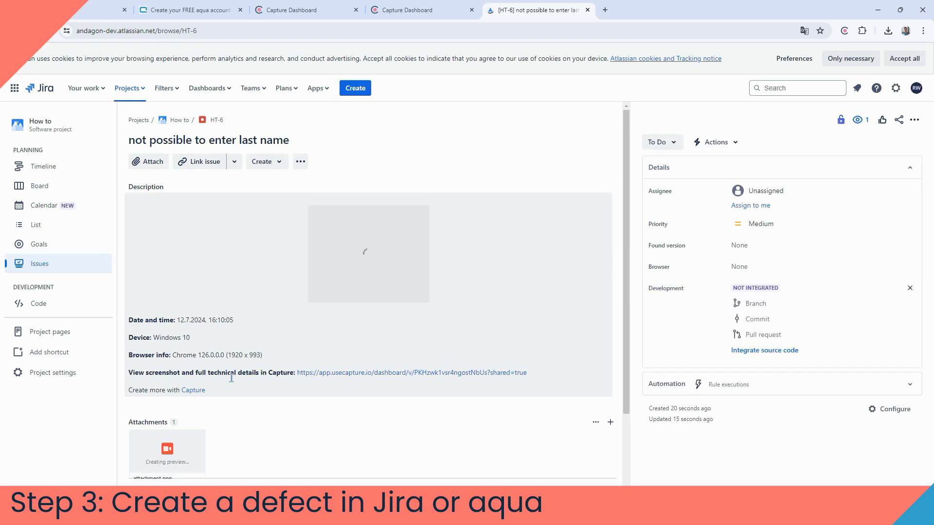
scroll(327, 368, "down", 1)
scroll(326, 368, "up", 1)
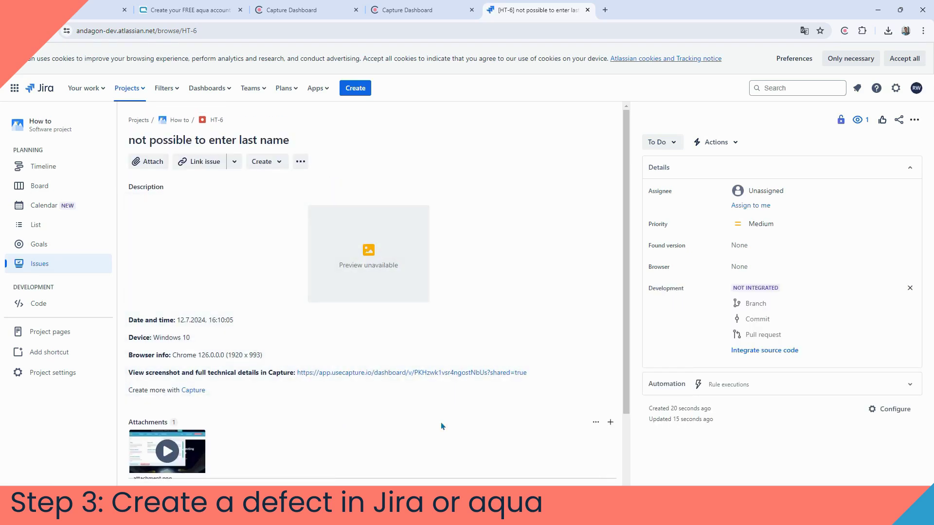
Step: Return to the capture and start a new aqua defect from it in the How to... project's One-Click Bug Reporting folder
left_click(407, 10)
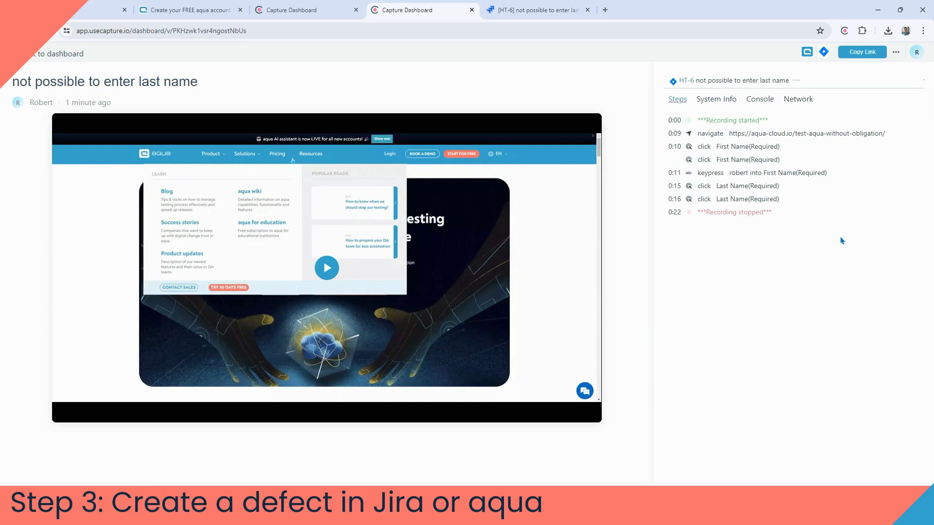
left_click(803, 56)
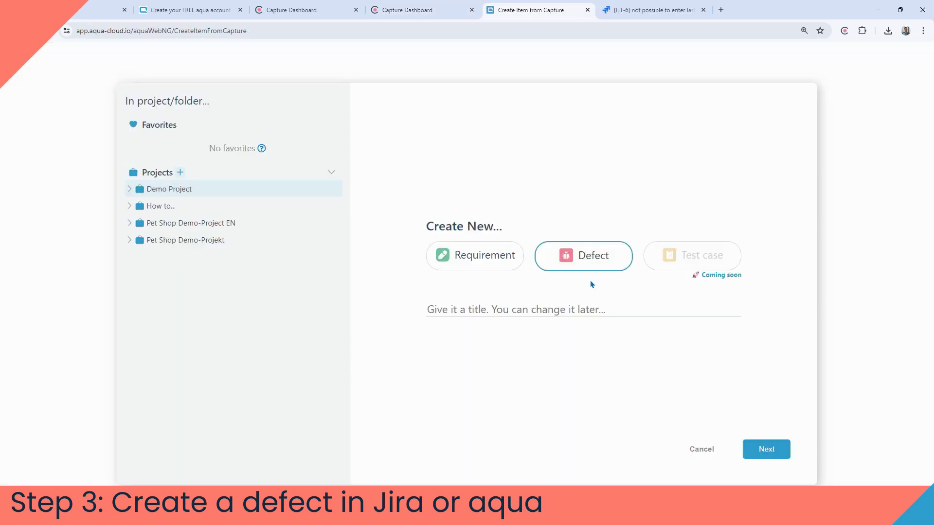
left_click(127, 207)
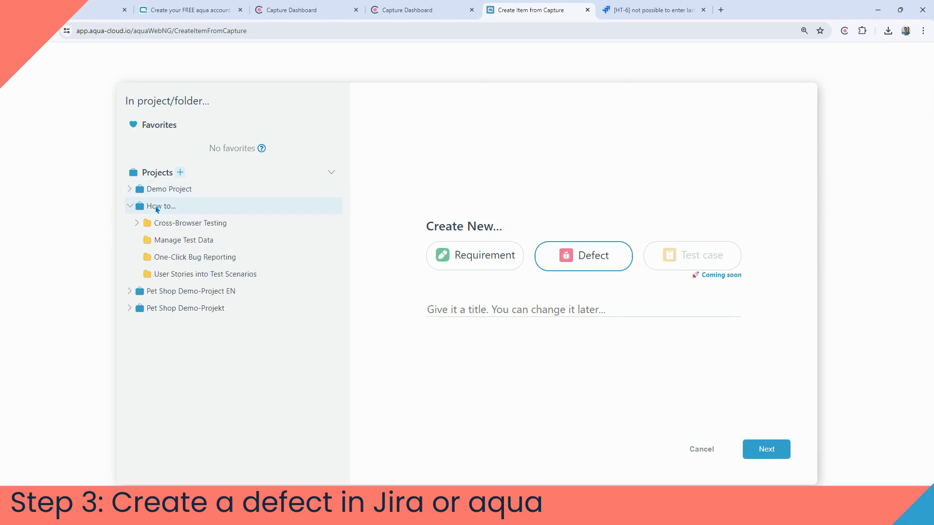
left_click(194, 258)
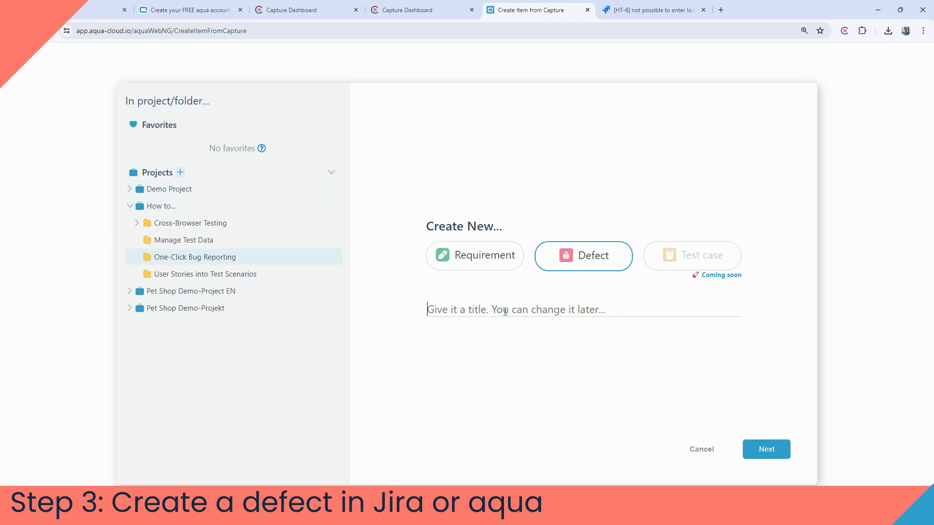
Step: Title the aqua defect "not possible to enter last name", continue to its details and save it
type("not possible to enter las")
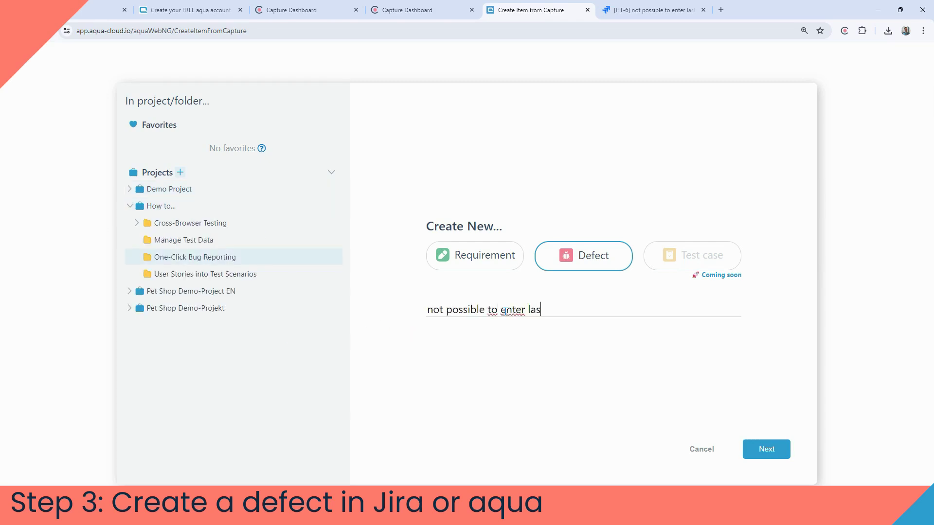
type("t name DF2")
key("BackSpace")
key("BackSpace")
key("BackSpace")
key("BackSpace")
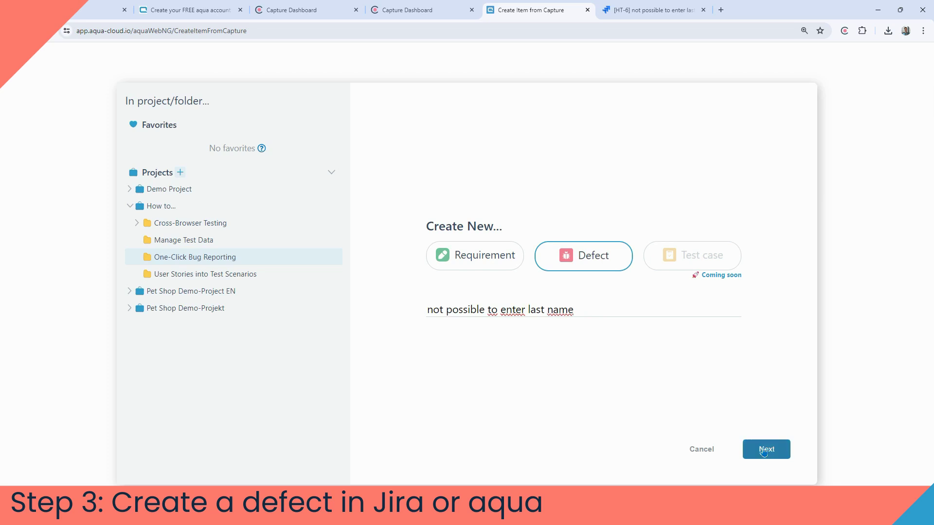
left_click(765, 449)
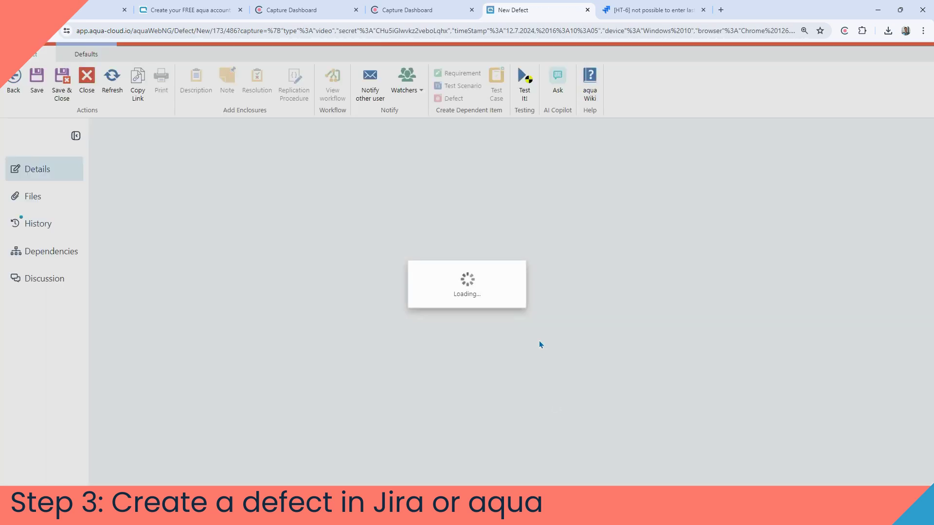
key("ctrl+s")
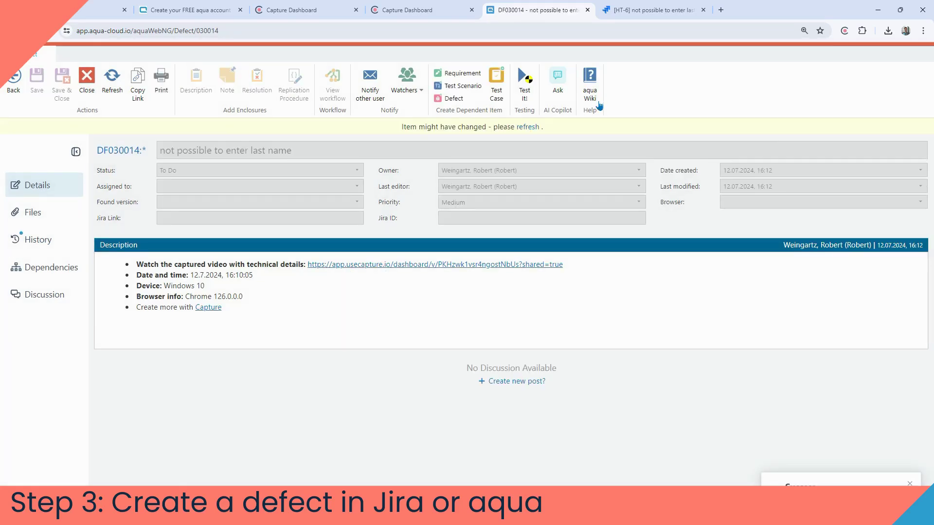
Step: Refresh the saved defect and open its linked Jira issue
left_click(531, 129)
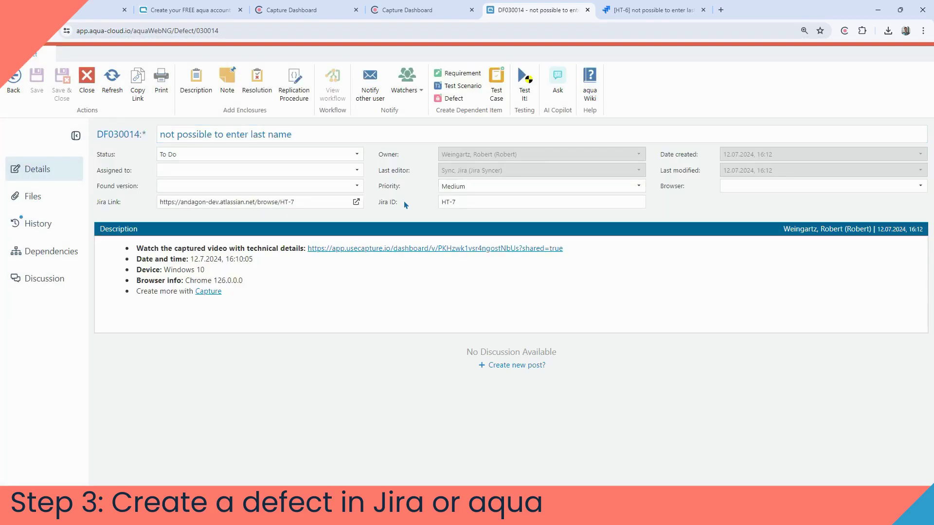
left_click(356, 202)
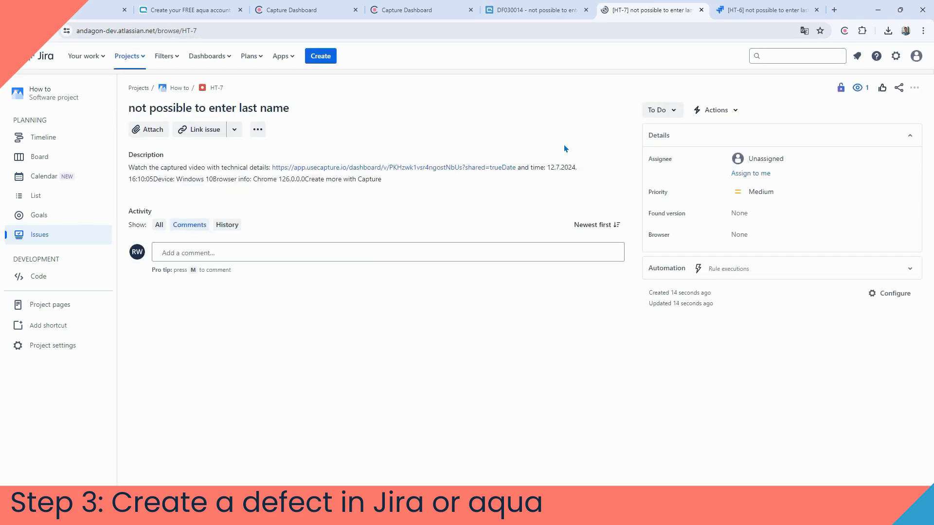